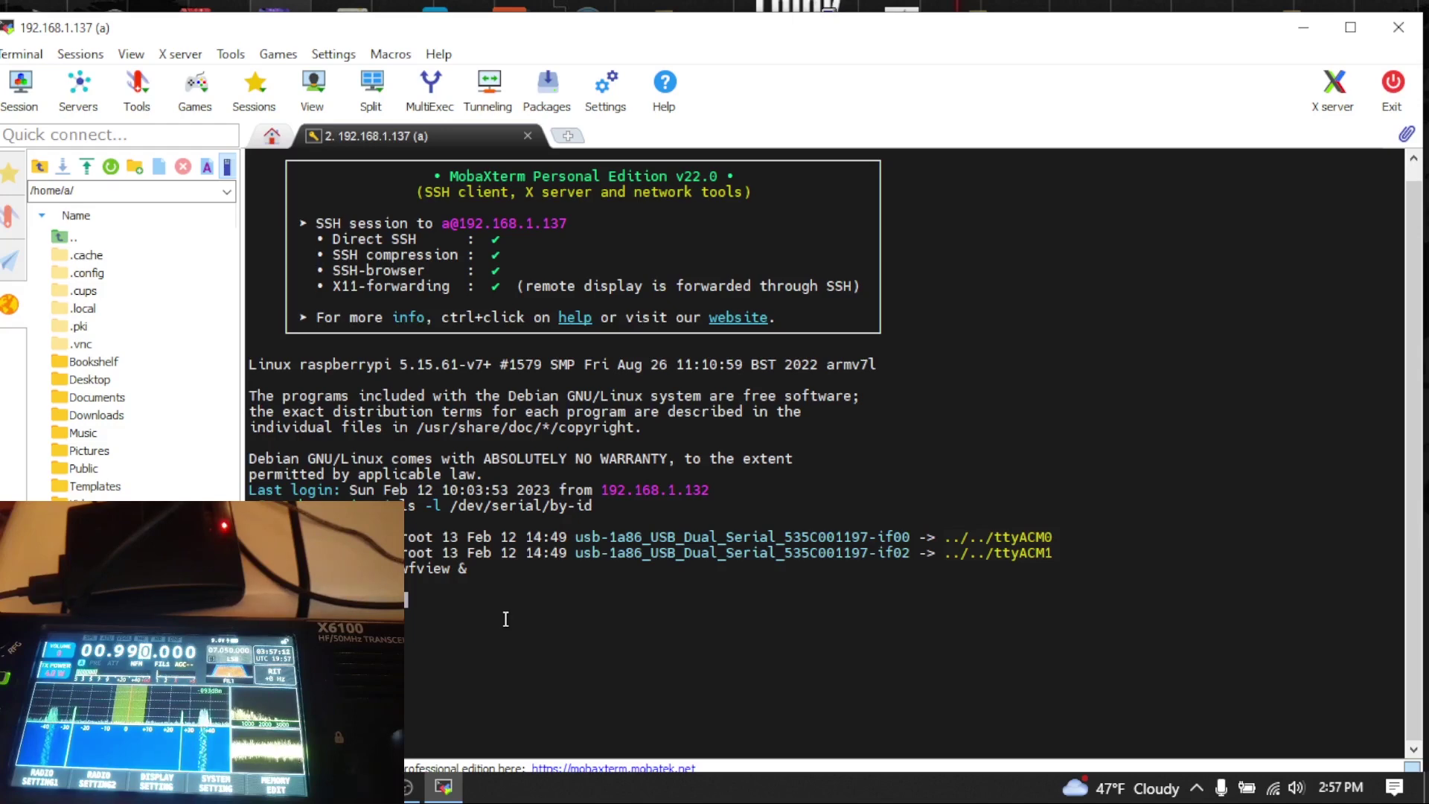
List the connected serial devices again with ls -l /dev/serial/by-id.
{"action": "key", "text": "Up"}
{"action": "key", "text": "Up"}
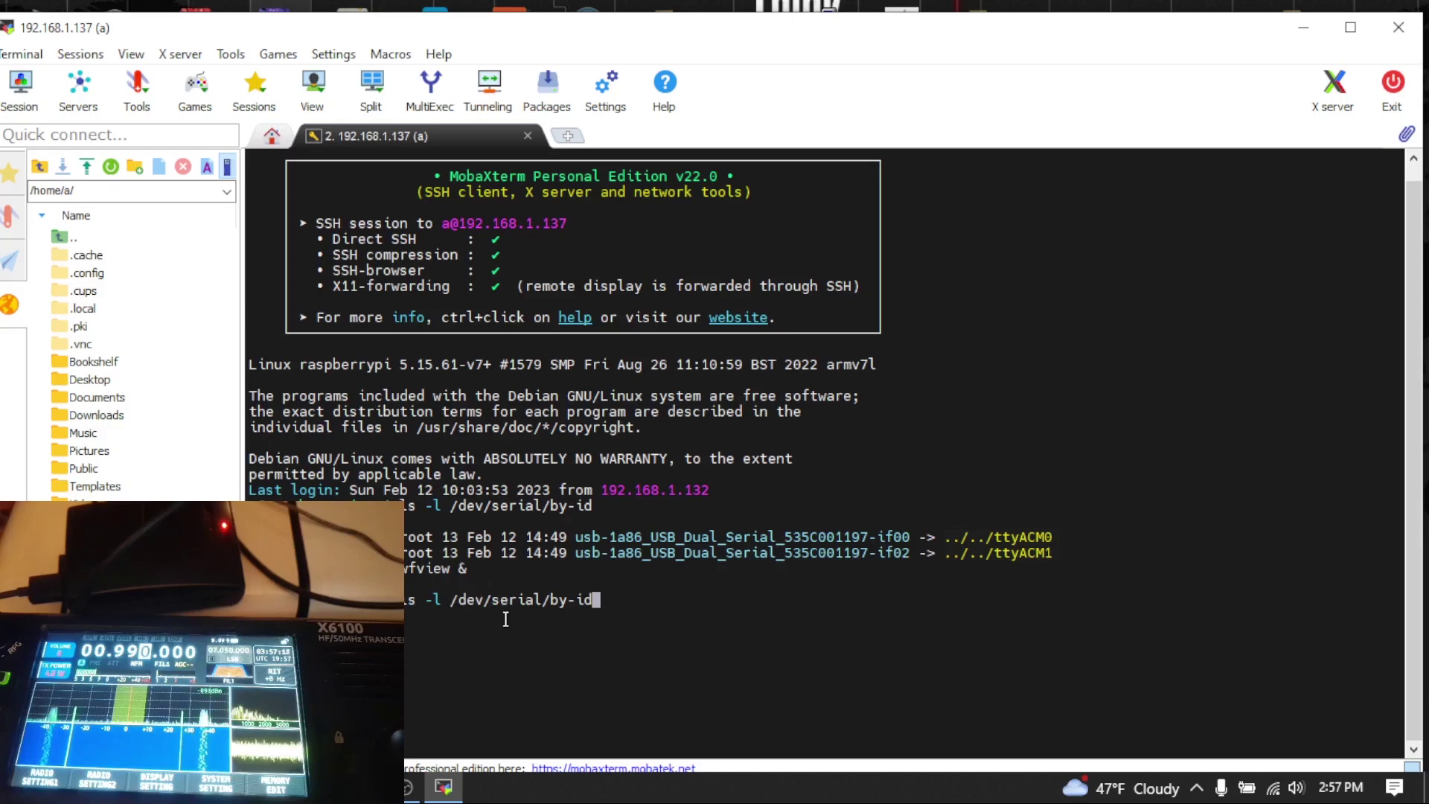
{"action": "key", "text": "Return"}
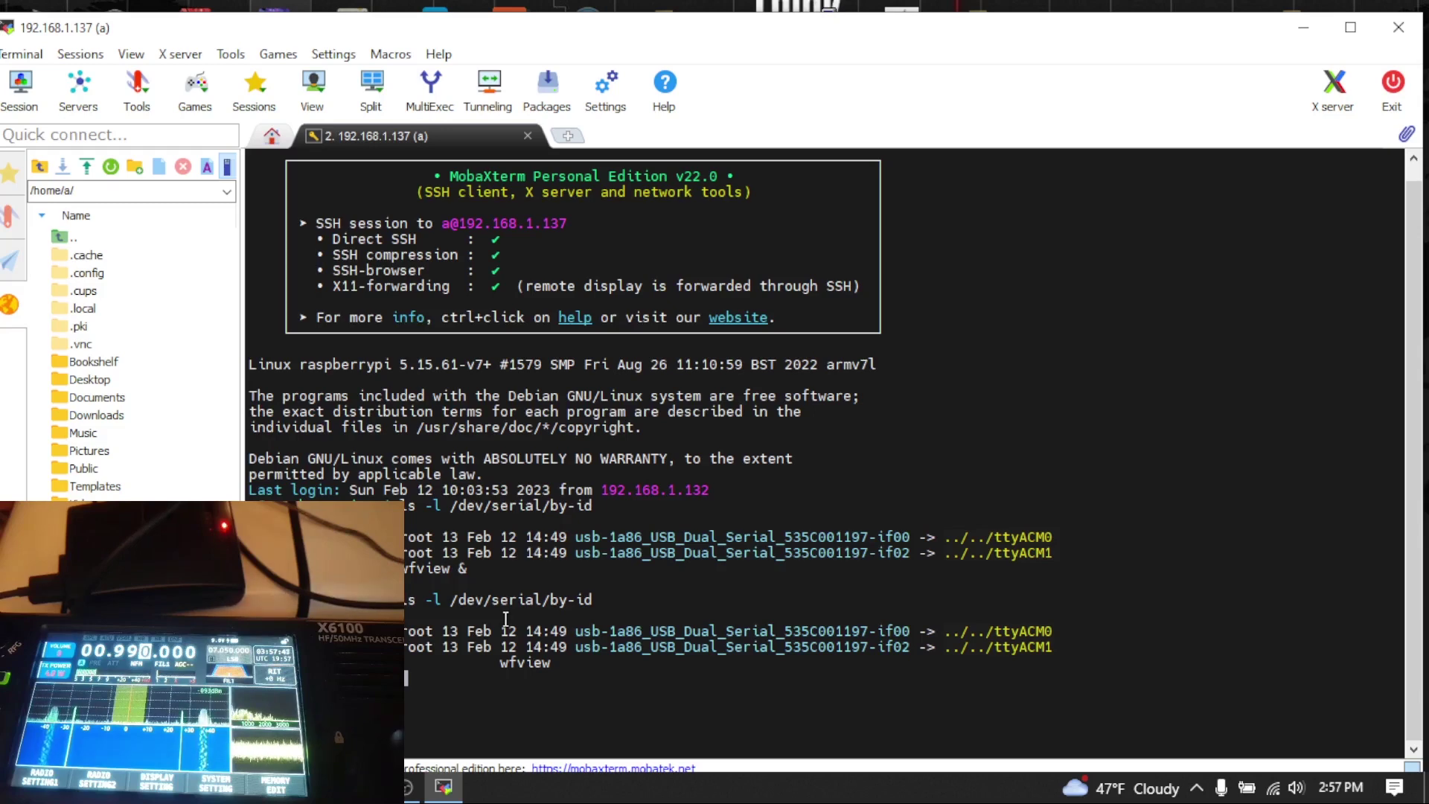
Launch wfview in the background from the remote terminal with wfview &.
{"action": "key", "text": "Up"}
{"action": "key", "text": "Up"}
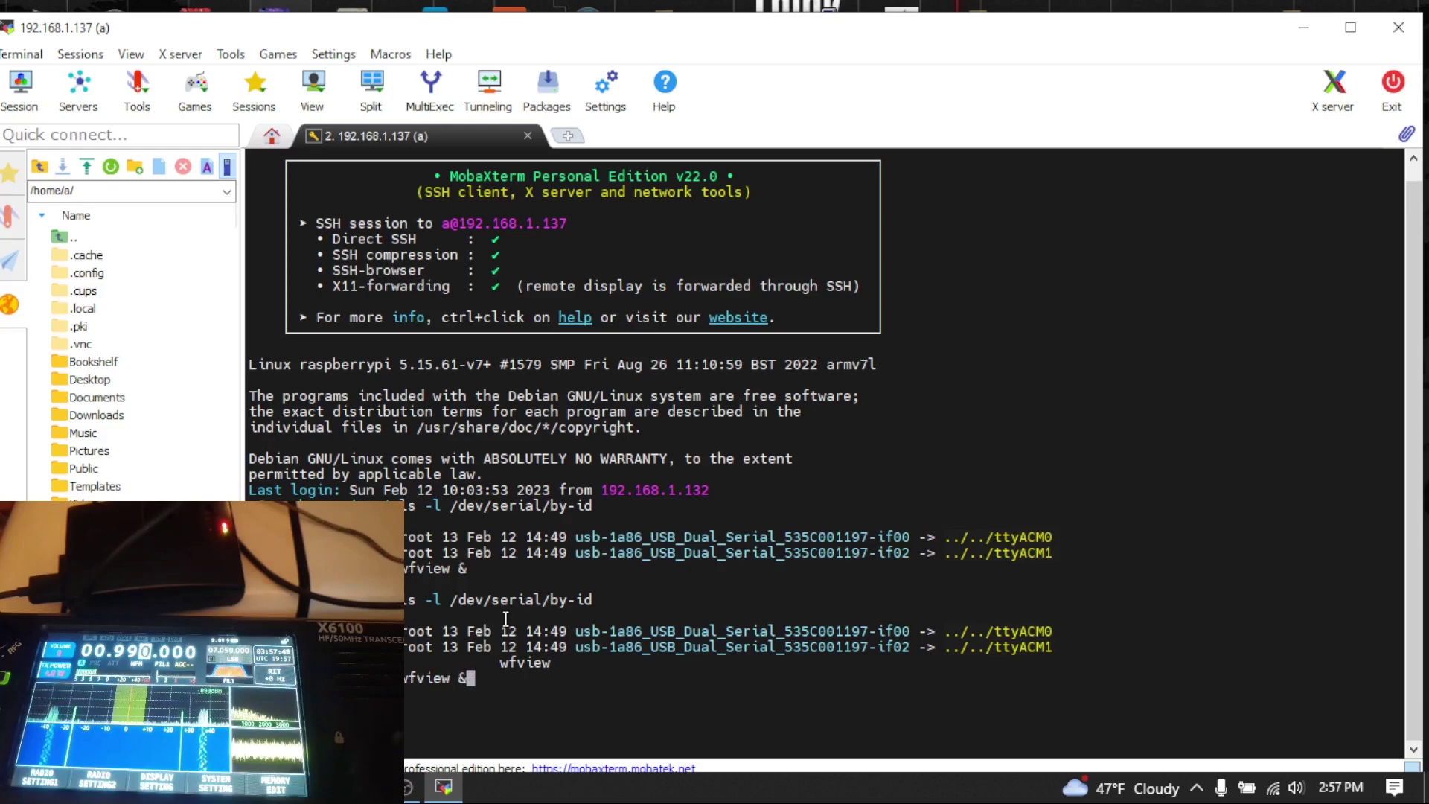
{"action": "key", "text": "Return"}
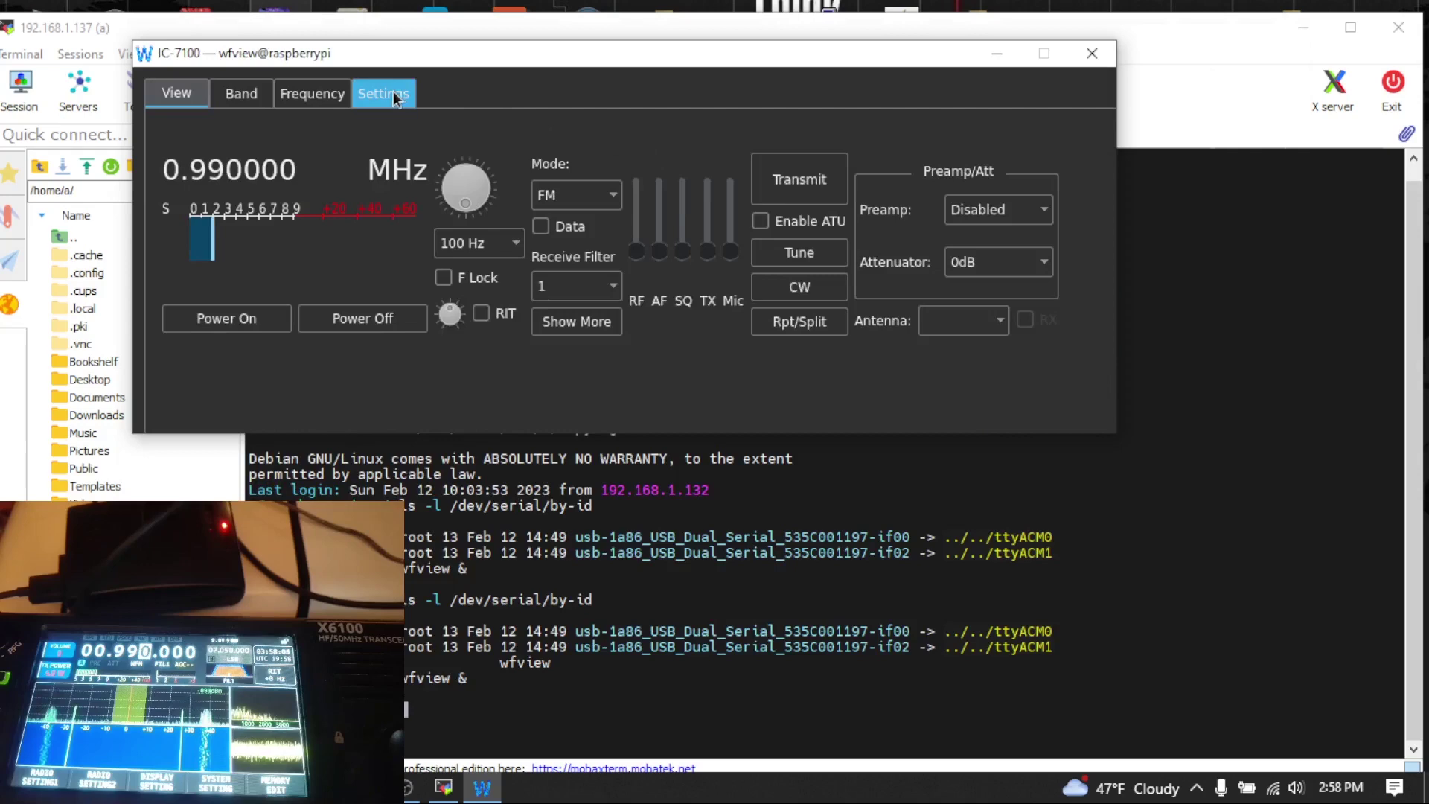
Examine wfview's radio access settings, including the manual CI-V address, serial device and baud rate.
{"action": "left_click", "coordinate": [395, 99]}
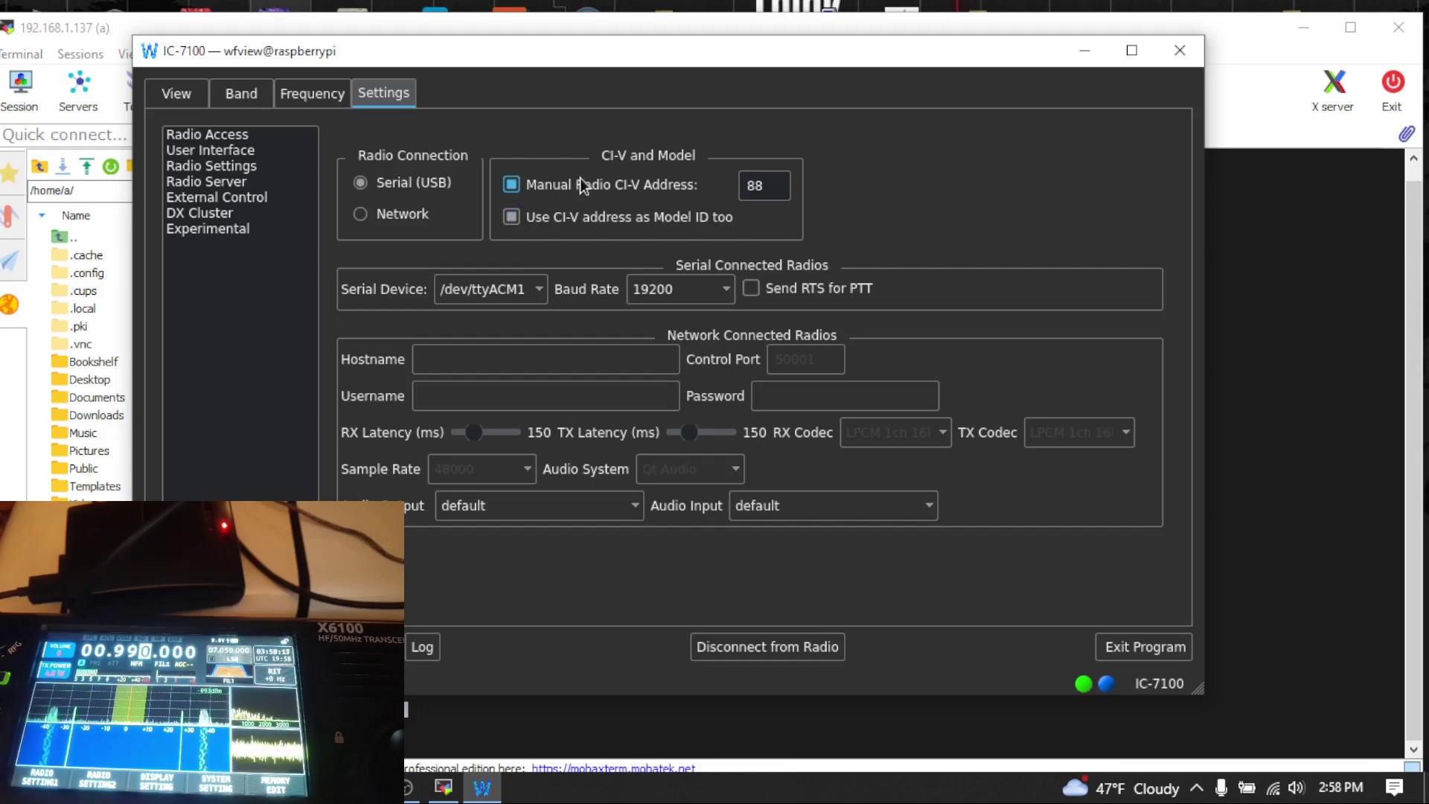
{"action": "left_click", "coordinate": [778, 192]}
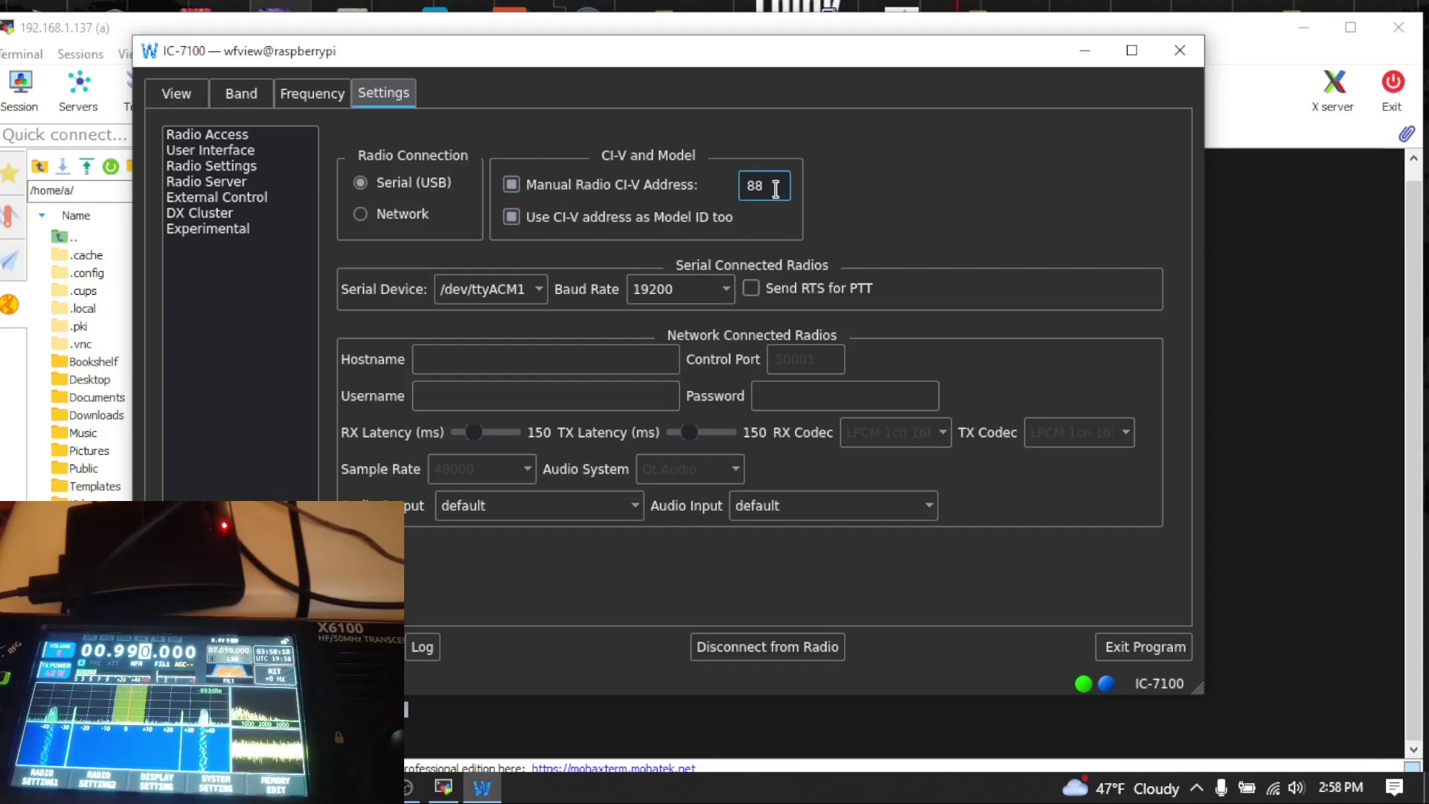
{"action": "mouse_move", "coordinate": [776, 189]}
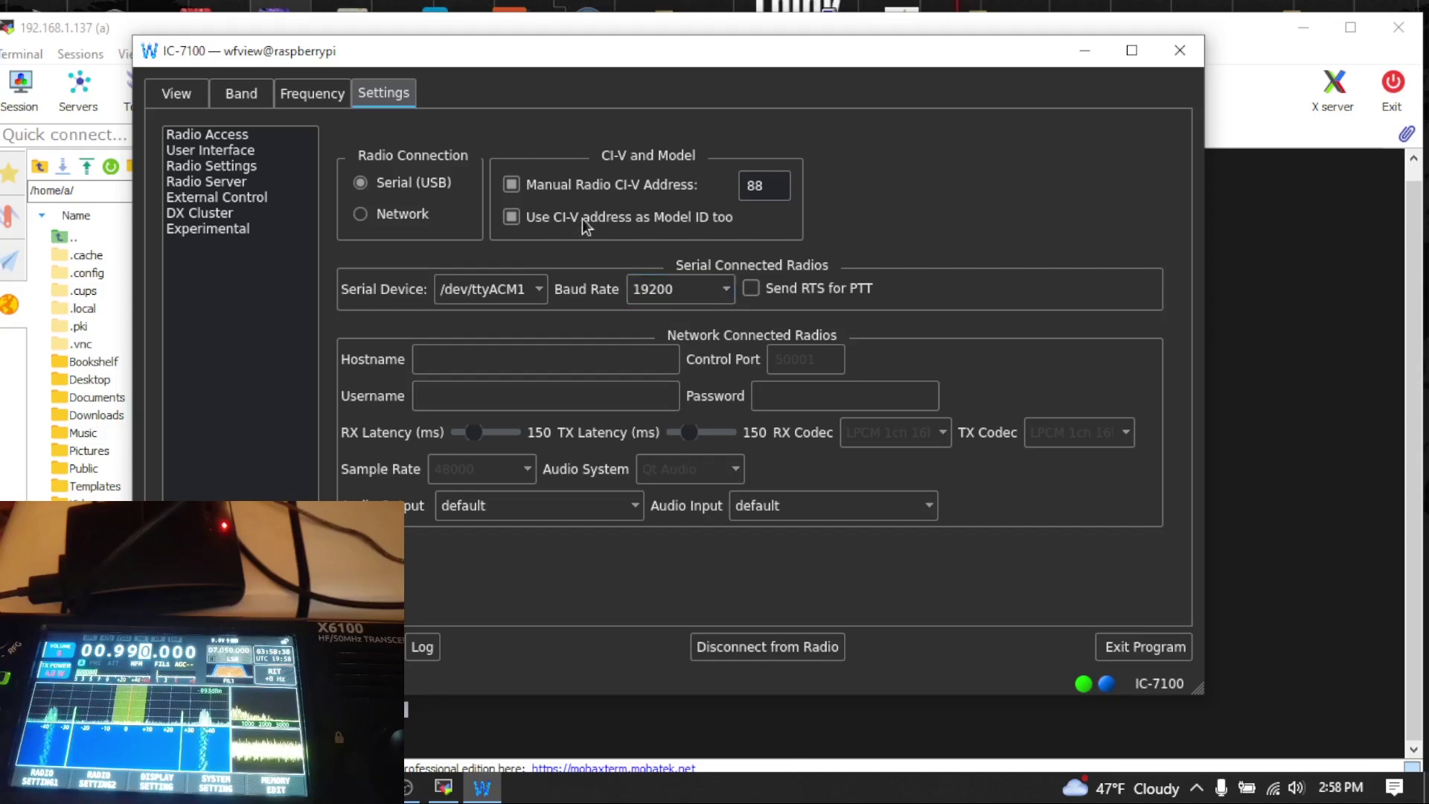
Switch the radio to the 60m band and set its mode to CW.
{"action": "left_click", "coordinate": [257, 95]}
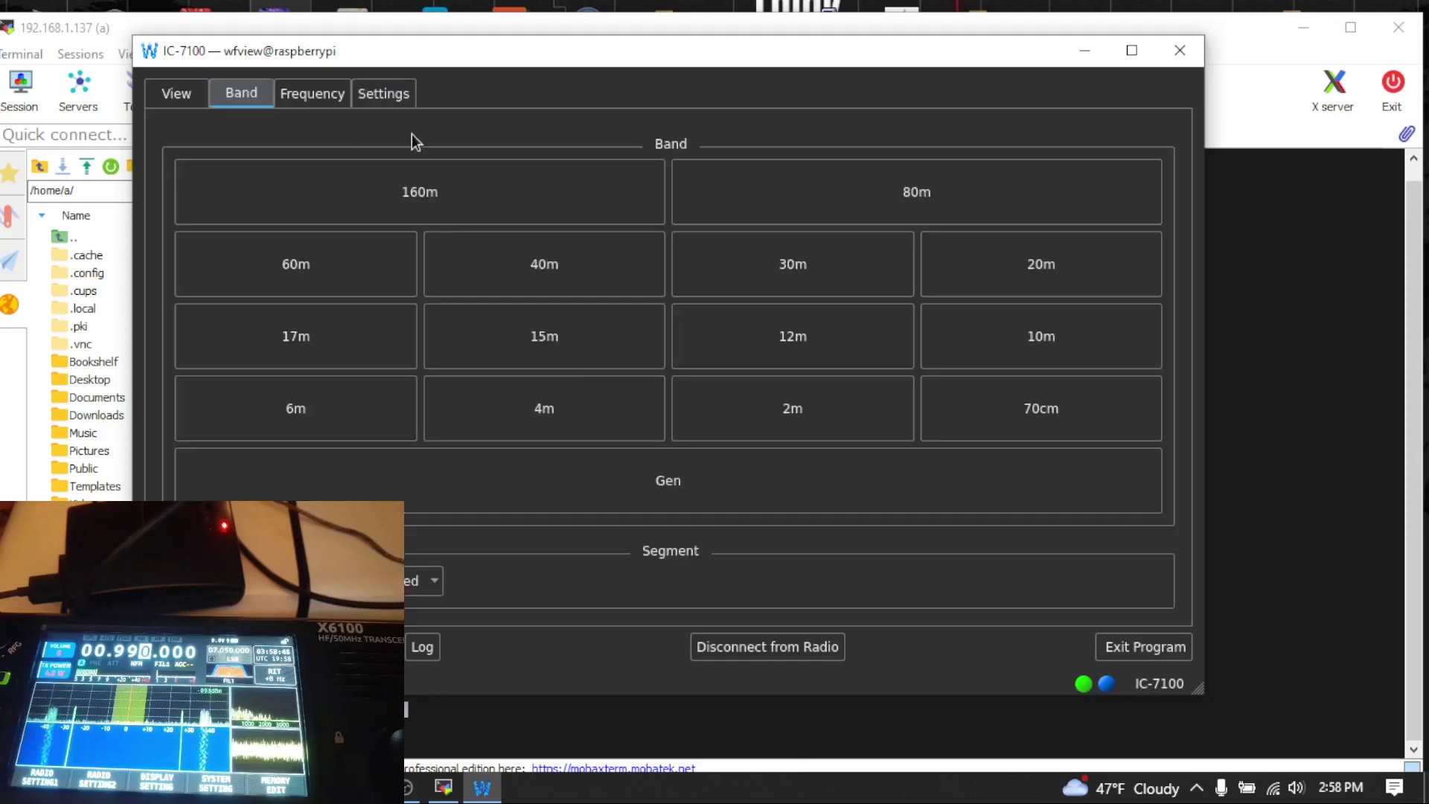
{"action": "left_click", "coordinate": [337, 268]}
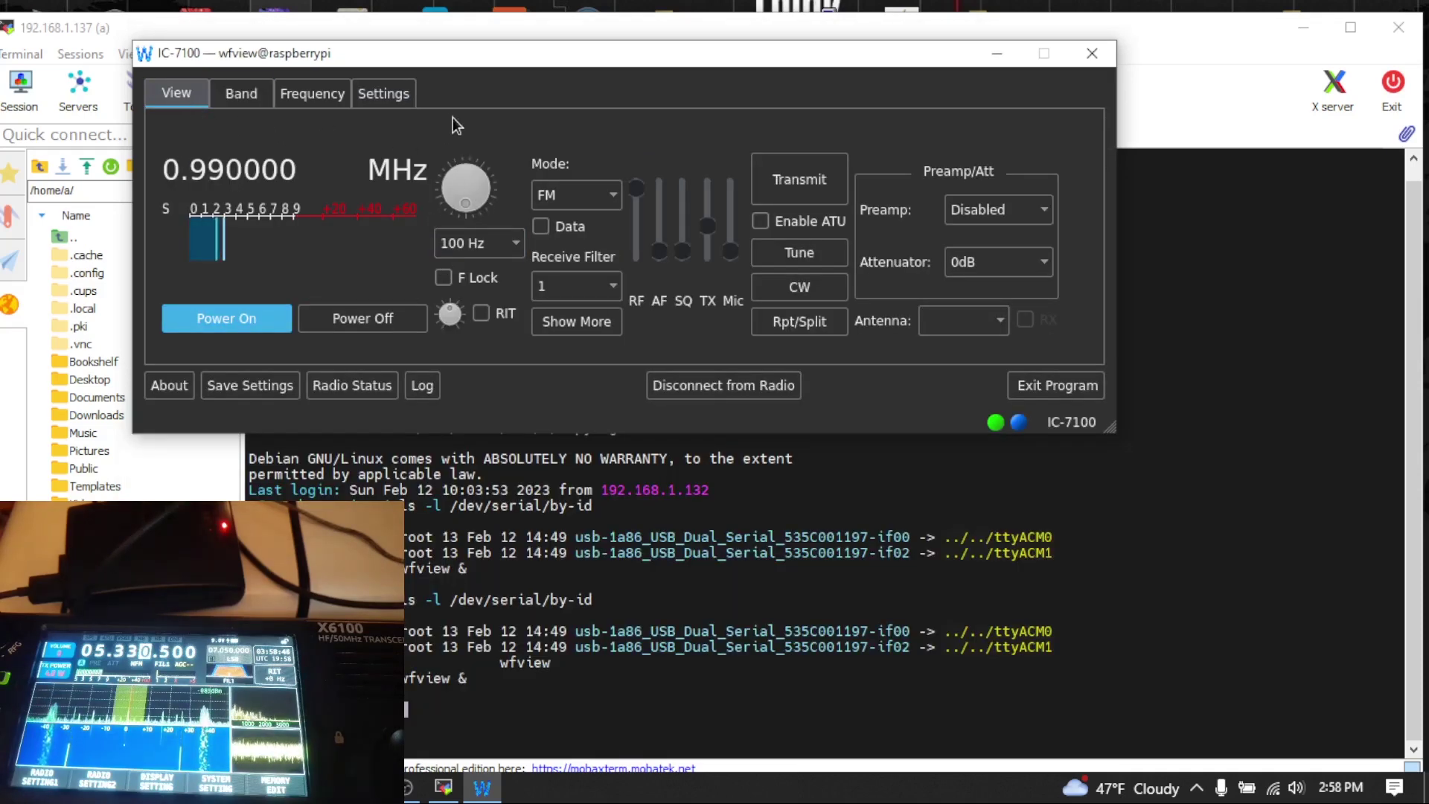
{"action": "left_click", "coordinate": [610, 196]}
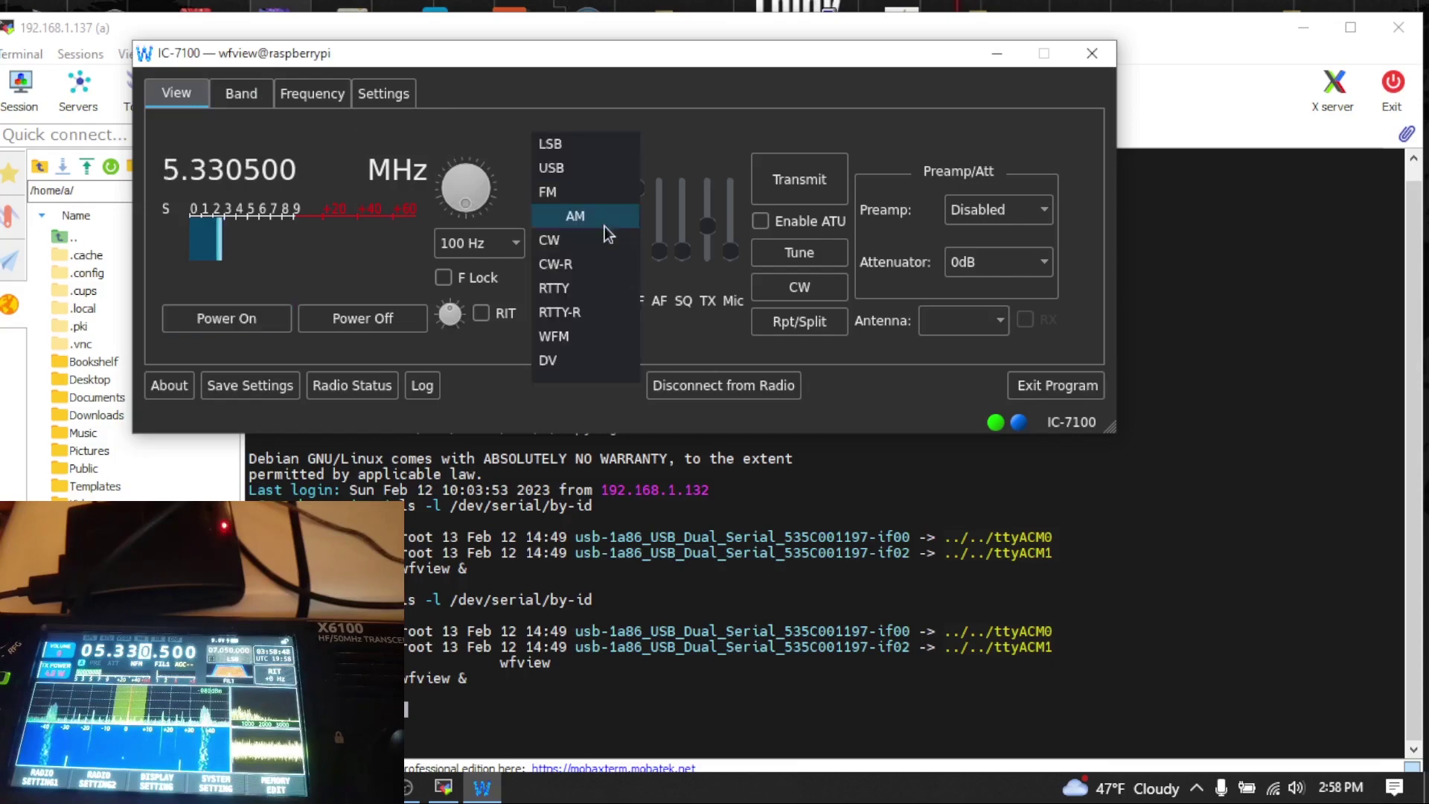
{"action": "left_click", "coordinate": [591, 242]}
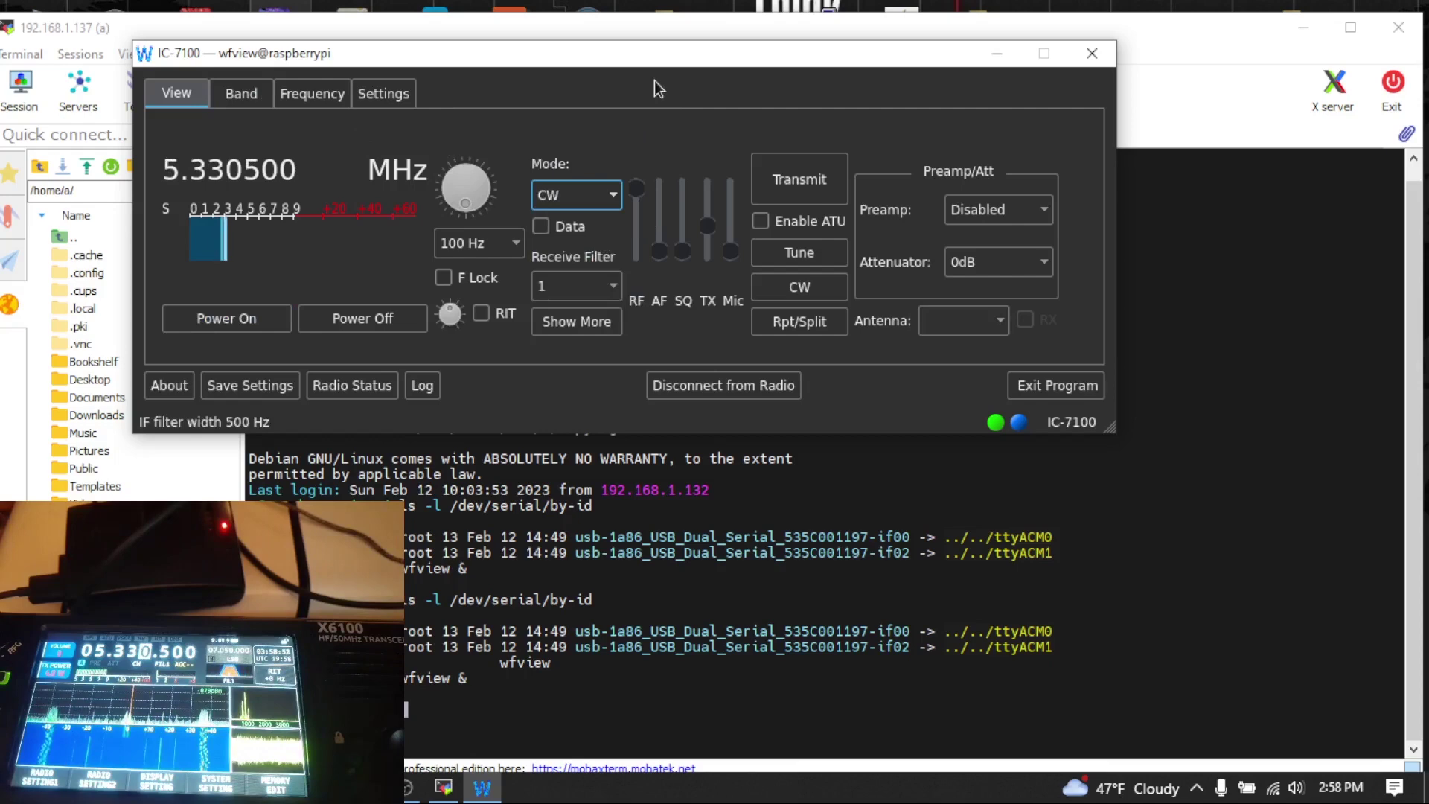
Change the radio's mode to USB and switch it to the 30m band.
{"action": "left_click", "coordinate": [609, 198]}
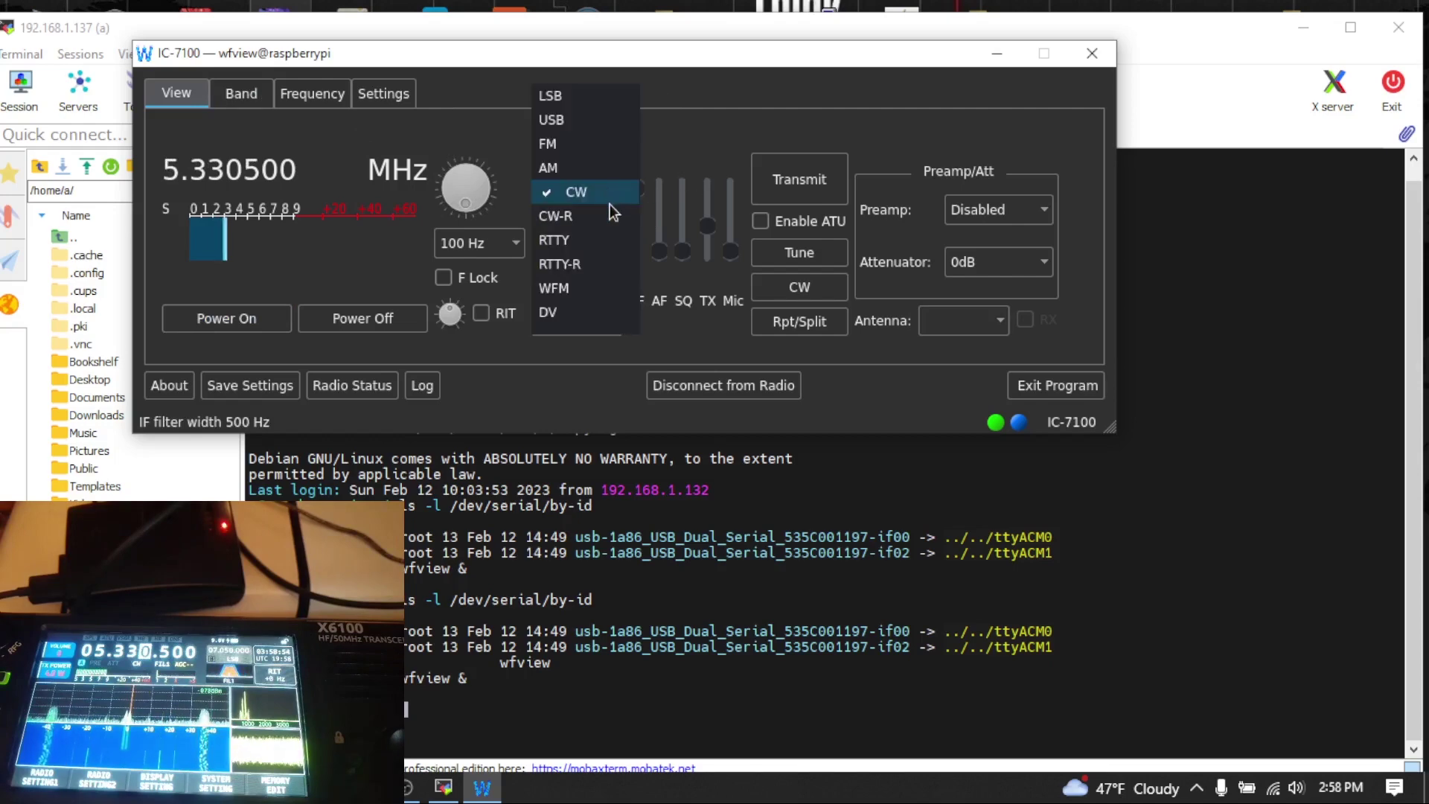
{"action": "left_click", "coordinate": [600, 122]}
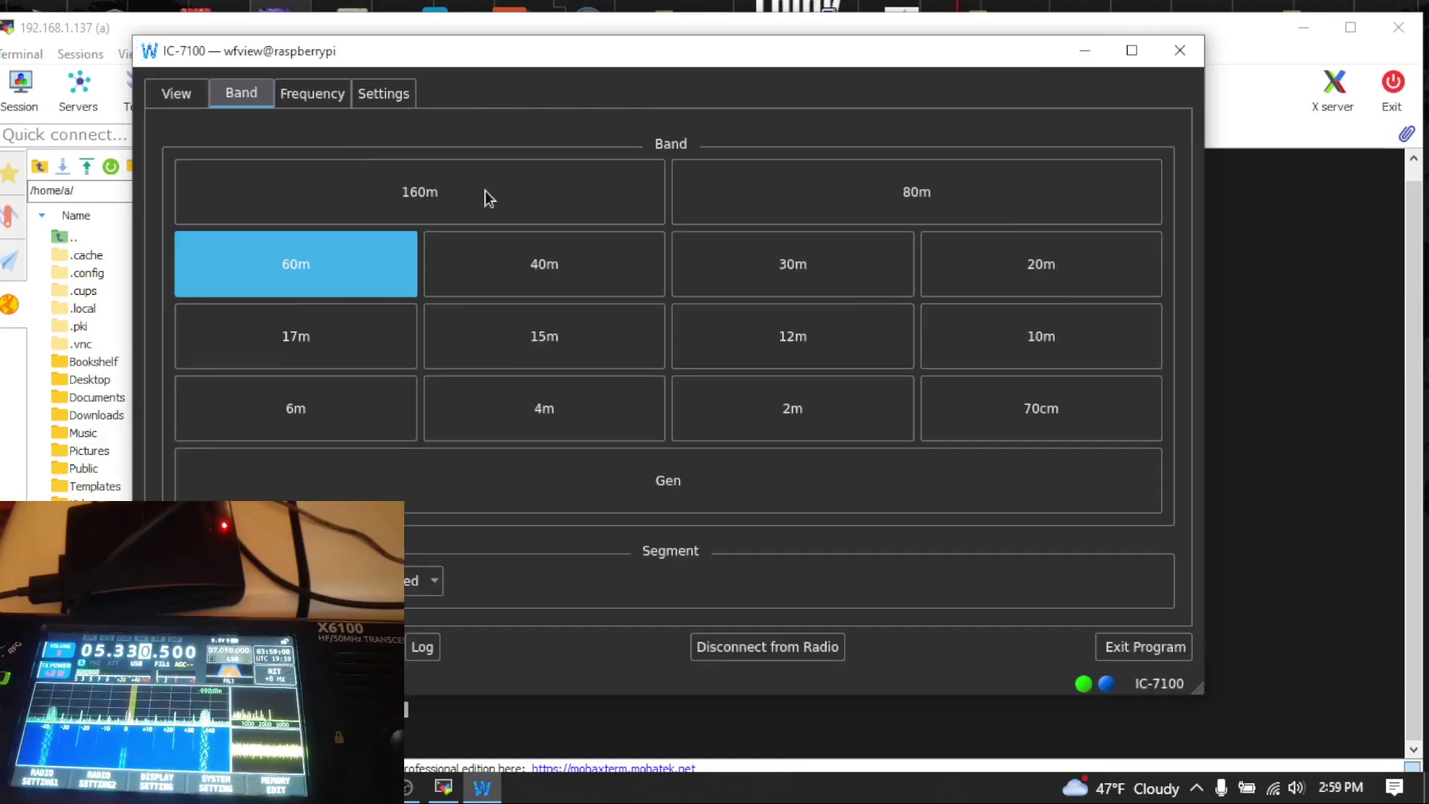
{"action": "left_click", "coordinate": [766, 286]}
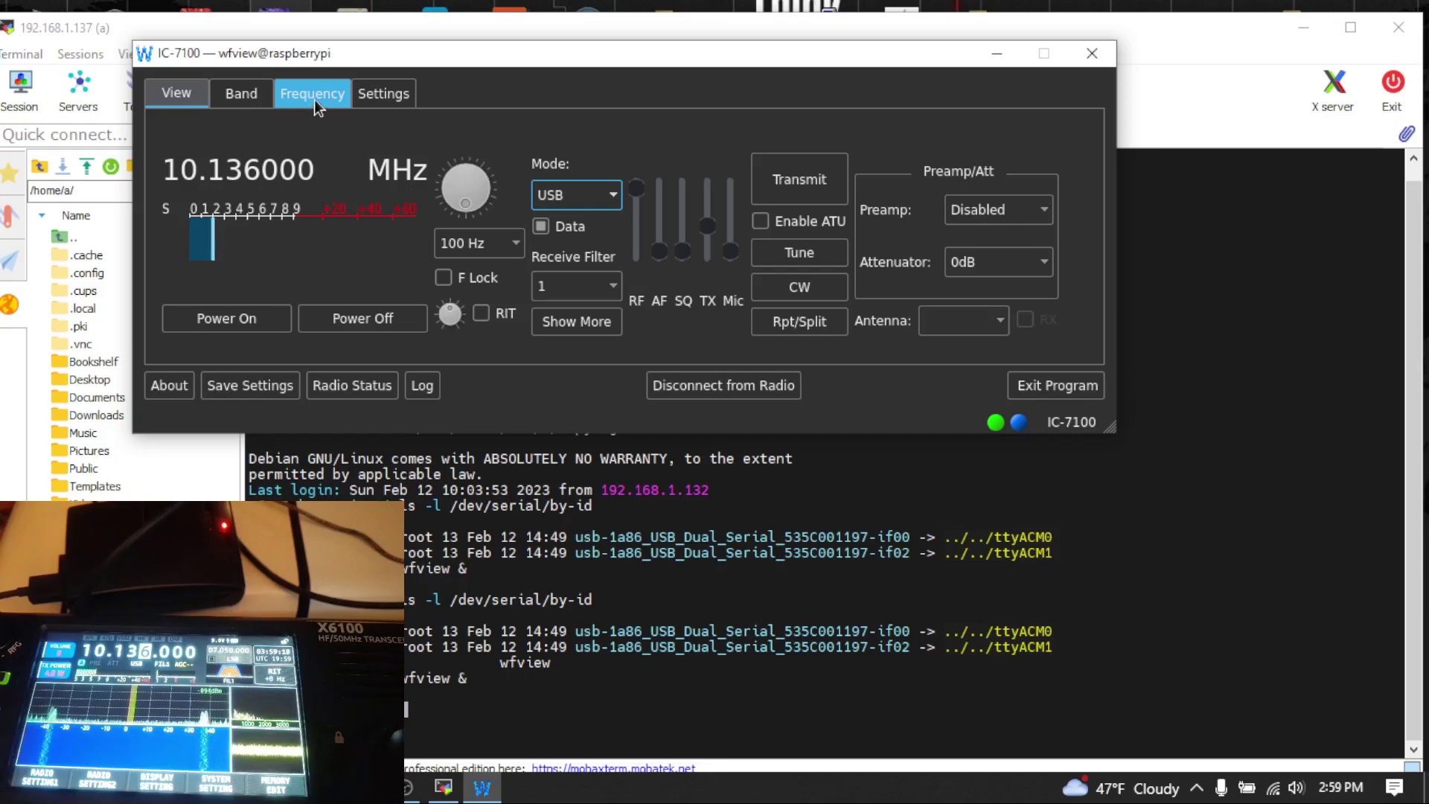
Tune the radio to 0.880000 MHz by entering a frequency of 880.
{"action": "left_click", "coordinate": [314, 101]}
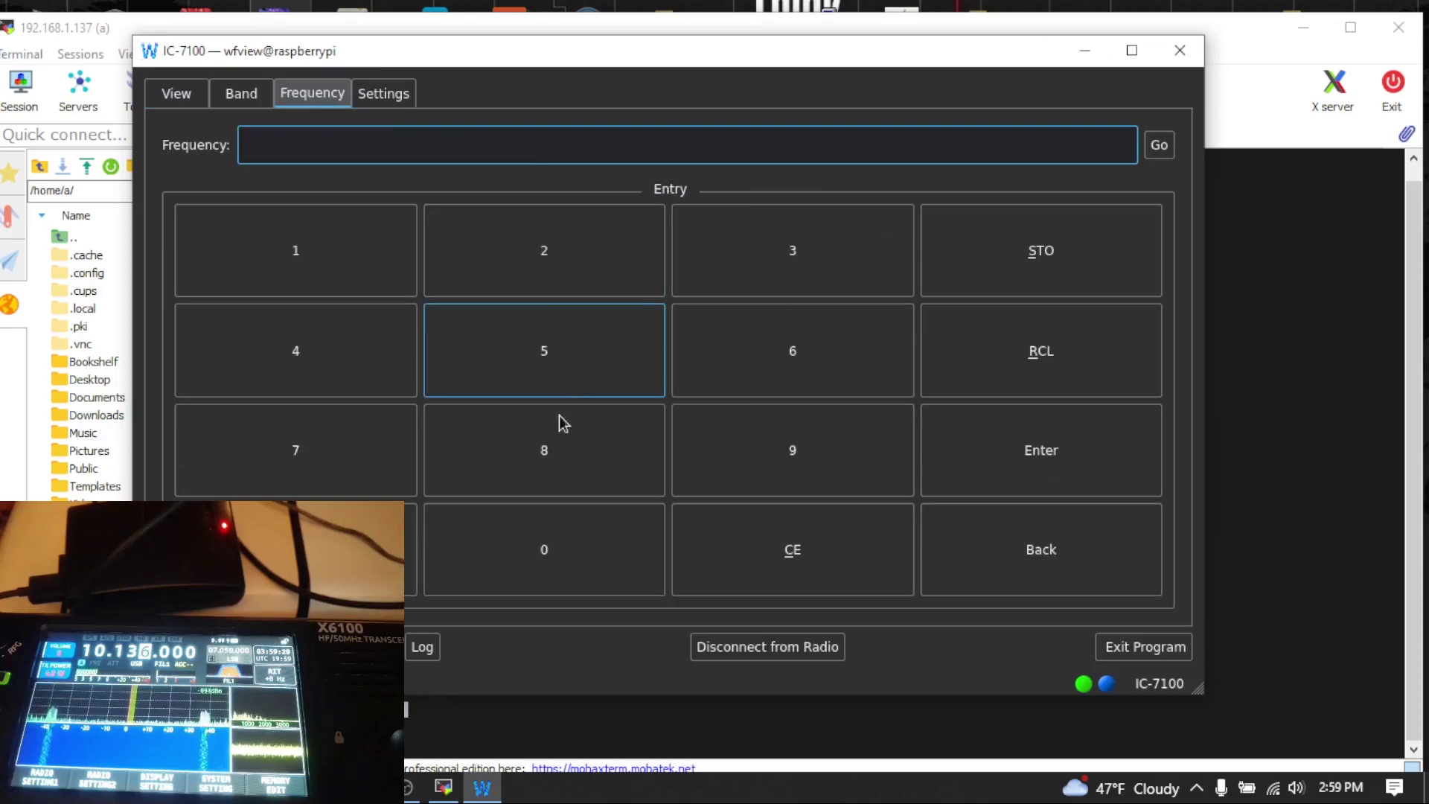
{"action": "left_click", "coordinate": [548, 437]}
{"action": "left_click", "coordinate": [549, 438]}
{"action": "left_click", "coordinate": [538, 534]}
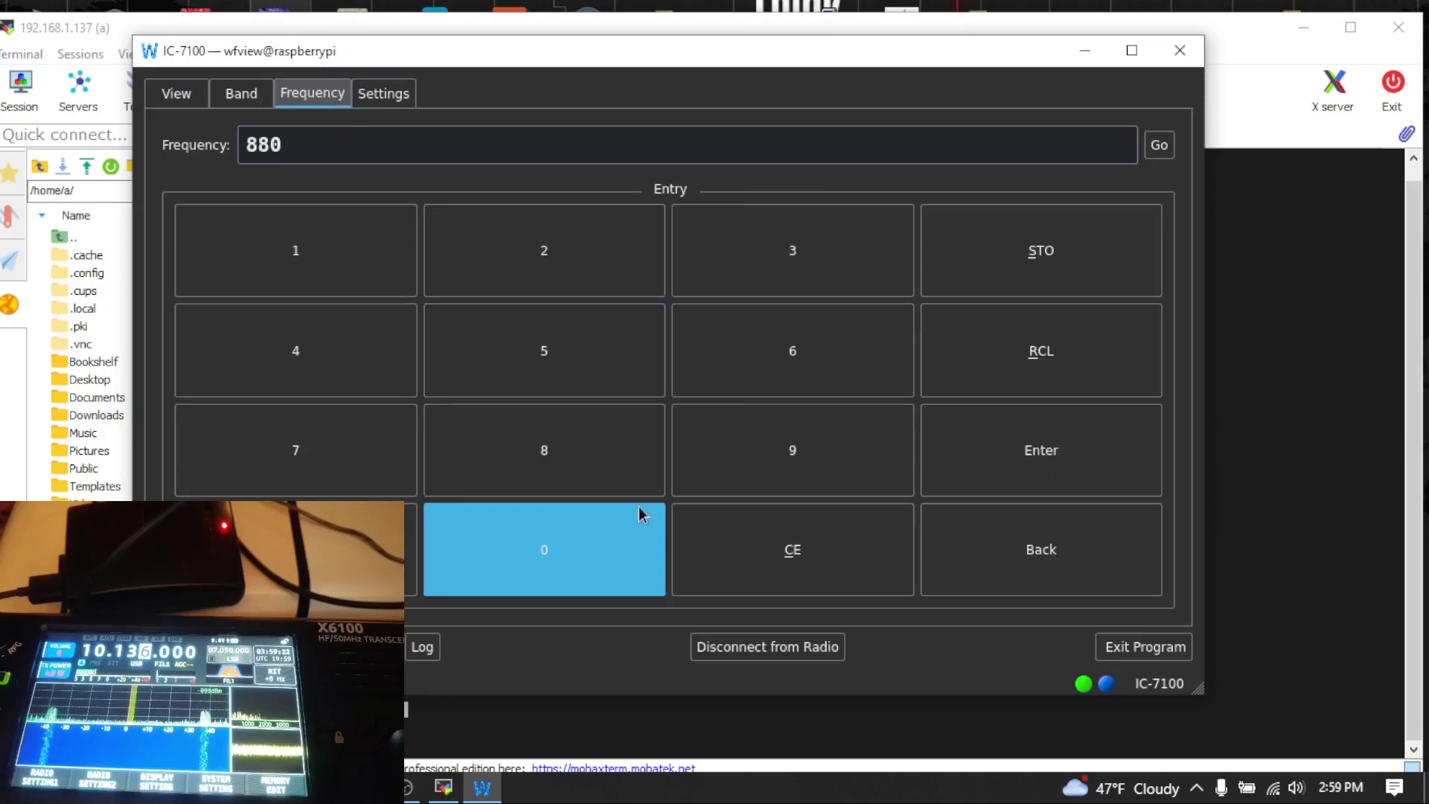
{"action": "left_click", "coordinate": [976, 443]}
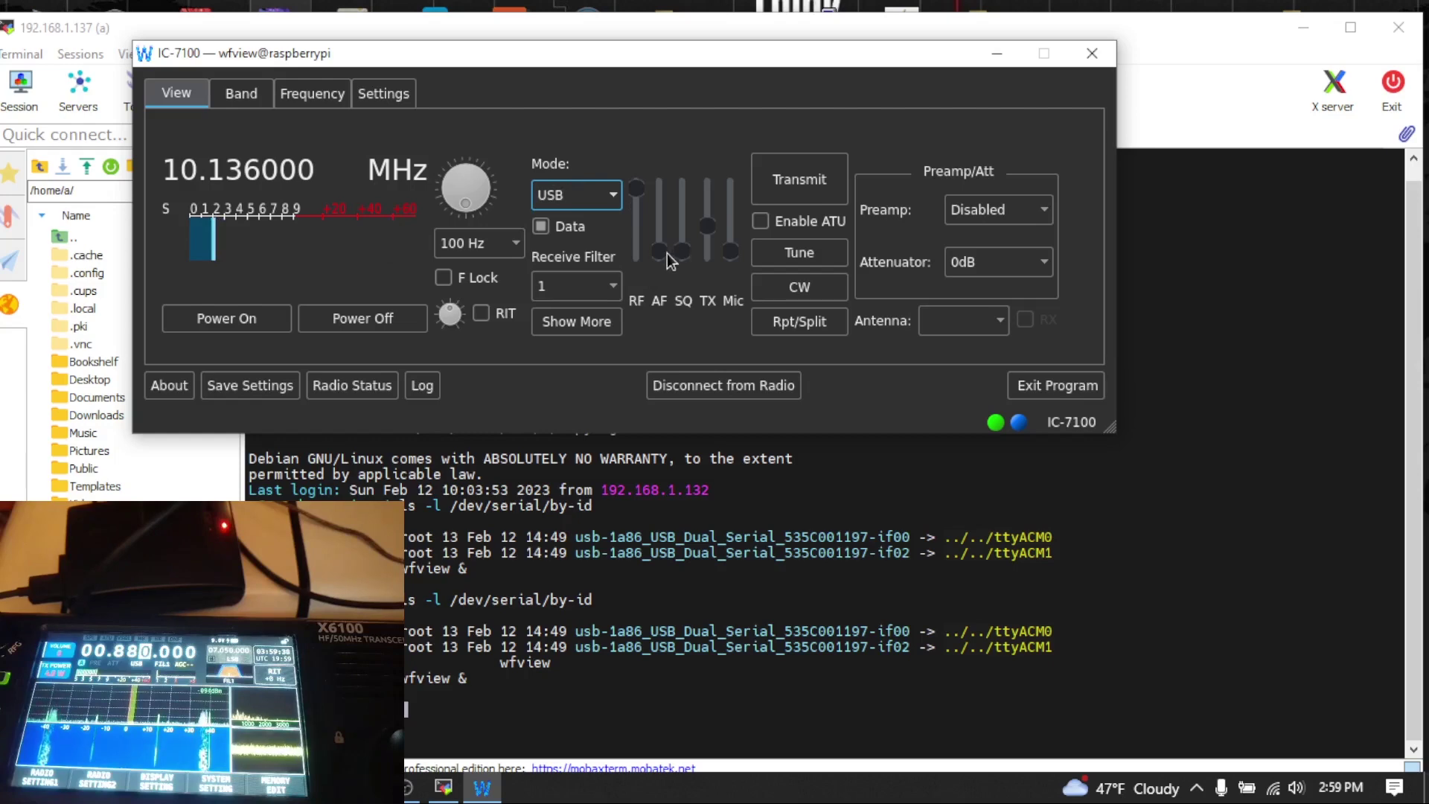
Set the radio's AF gain to 0% and its transmit power to 8%.
{"action": "mouse_move", "coordinate": [667, 253]}
{"action": "left_mouse_down"}
{"action": "mouse_move", "coordinate": [667, 229]}
{"action": "mouse_move", "coordinate": [657, 271]}
{"action": "left_mouse_up"}
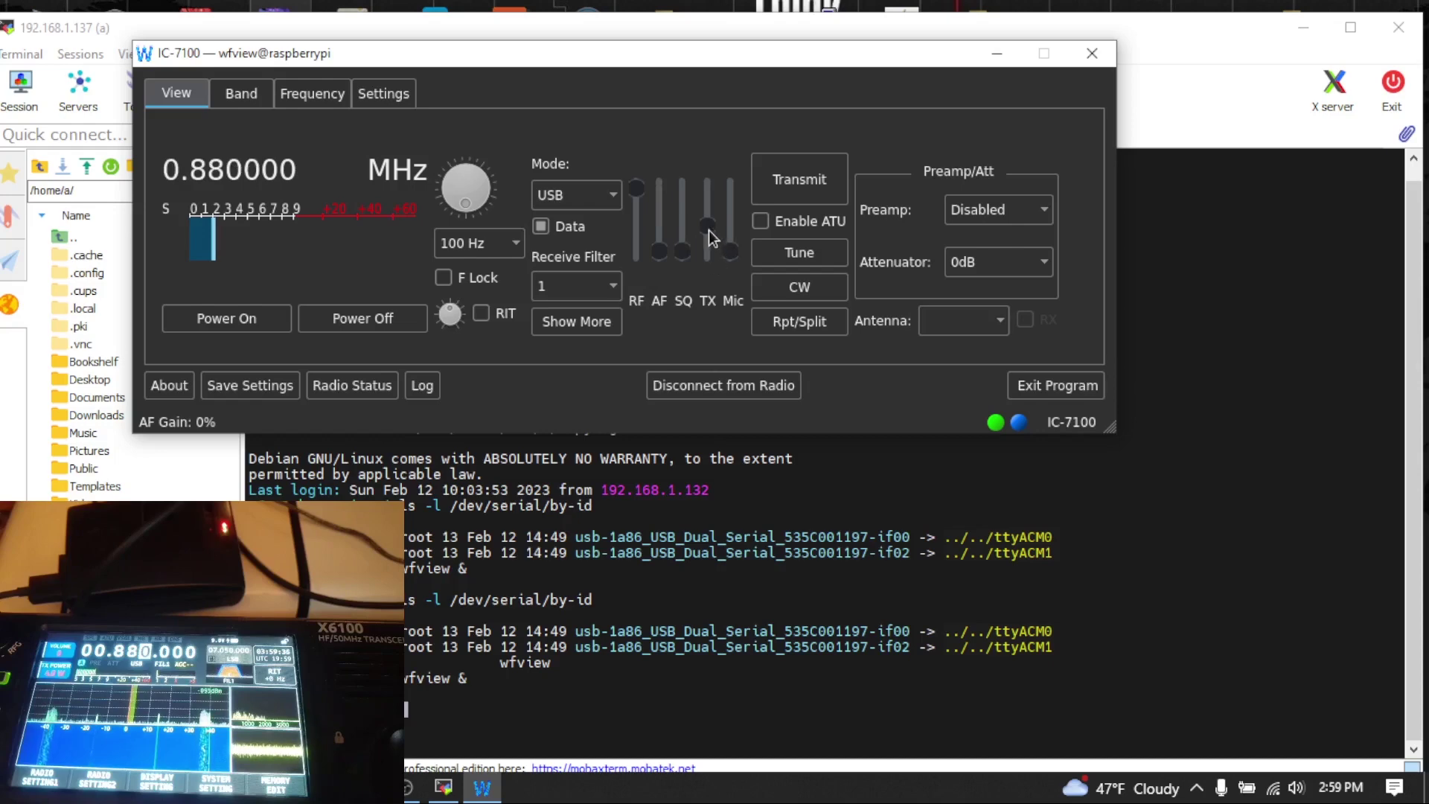
{"action": "mouse_move", "coordinate": [709, 230]}
{"action": "left_mouse_down"}
{"action": "mouse_move", "coordinate": [713, 214]}
{"action": "mouse_move", "coordinate": [707, 250]}
{"action": "left_mouse_up"}
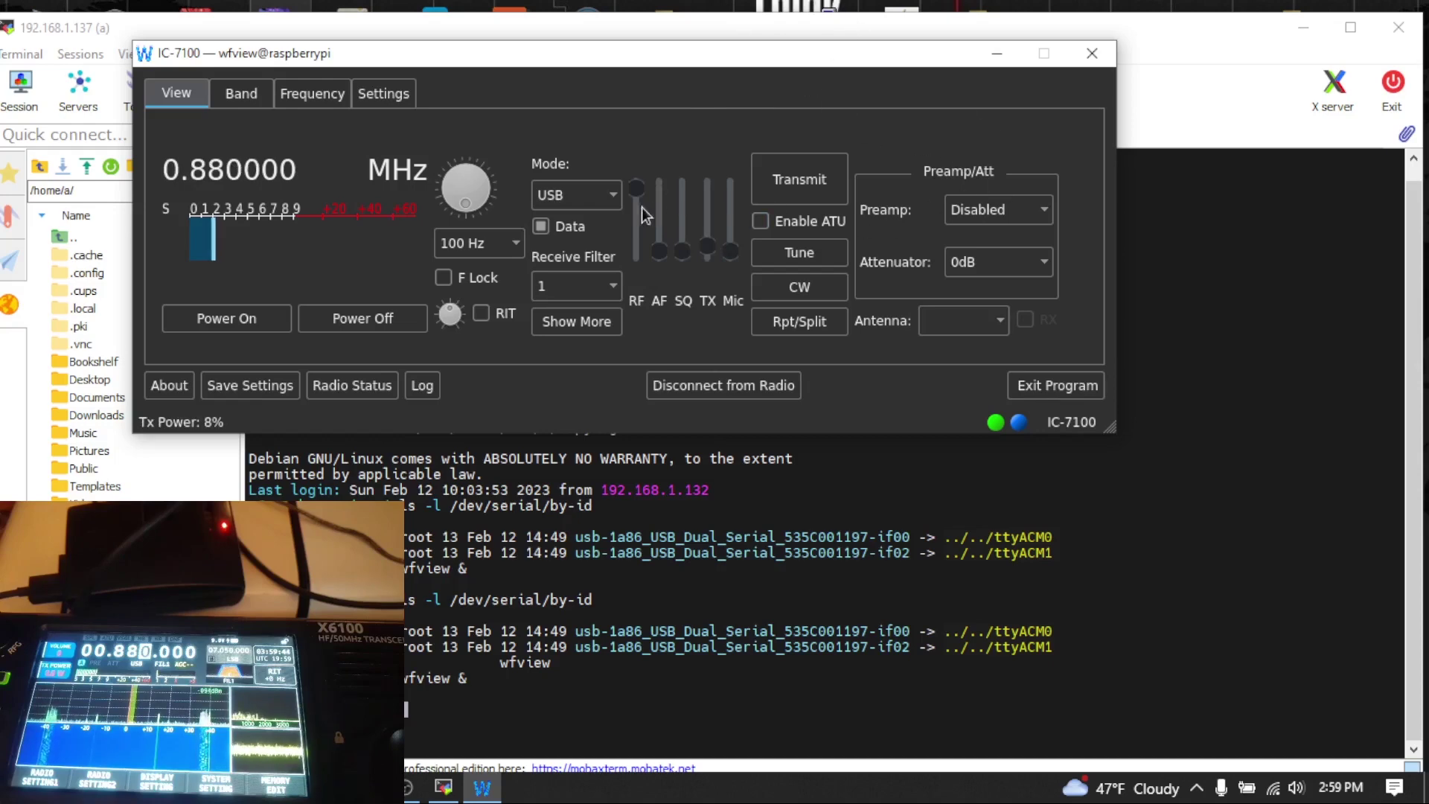
Set the radio's mode to FM and tune it to 5.600000 MHz by entering a frequency of 5600.
{"action": "left_click", "coordinate": [615, 197]}
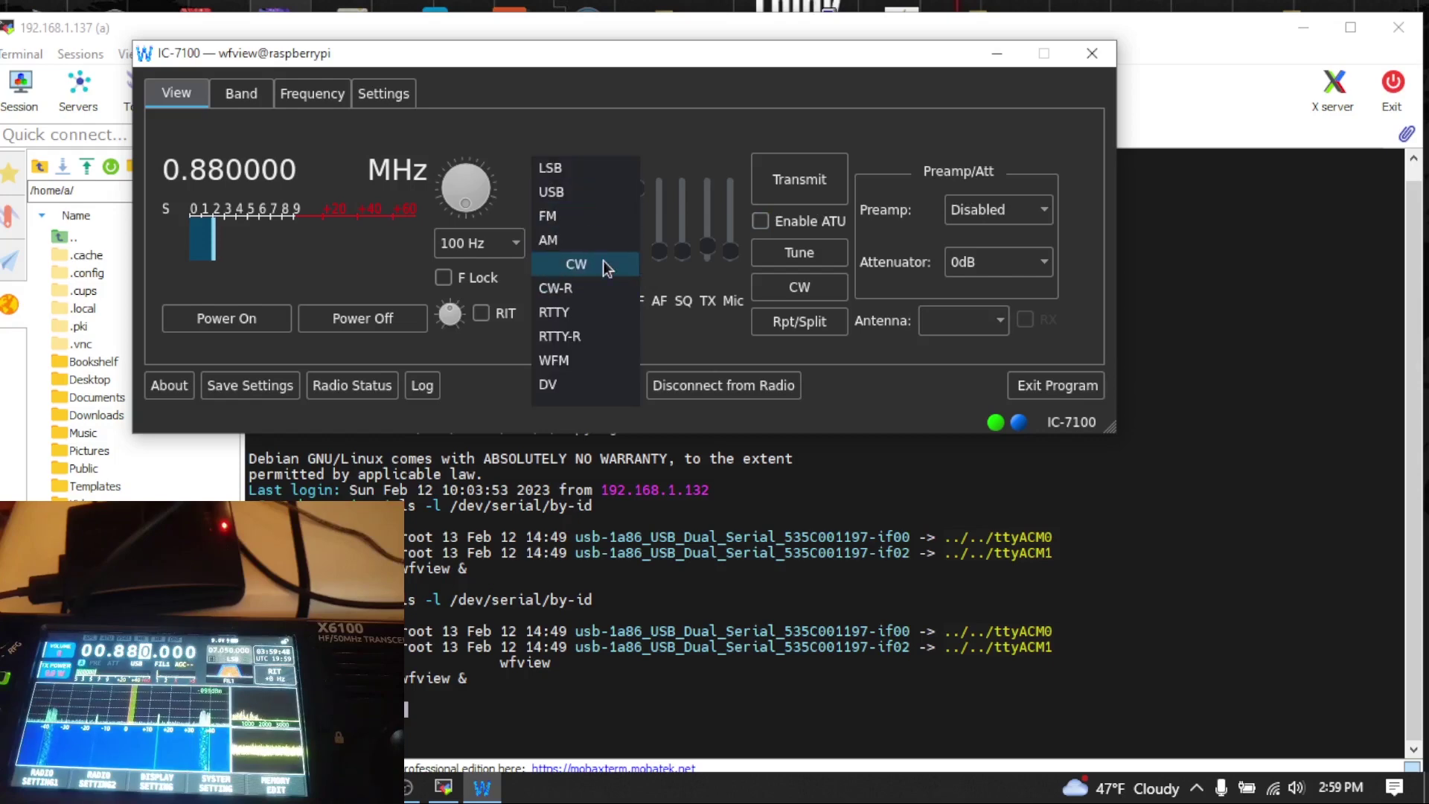
{"action": "left_click", "coordinate": [593, 218]}
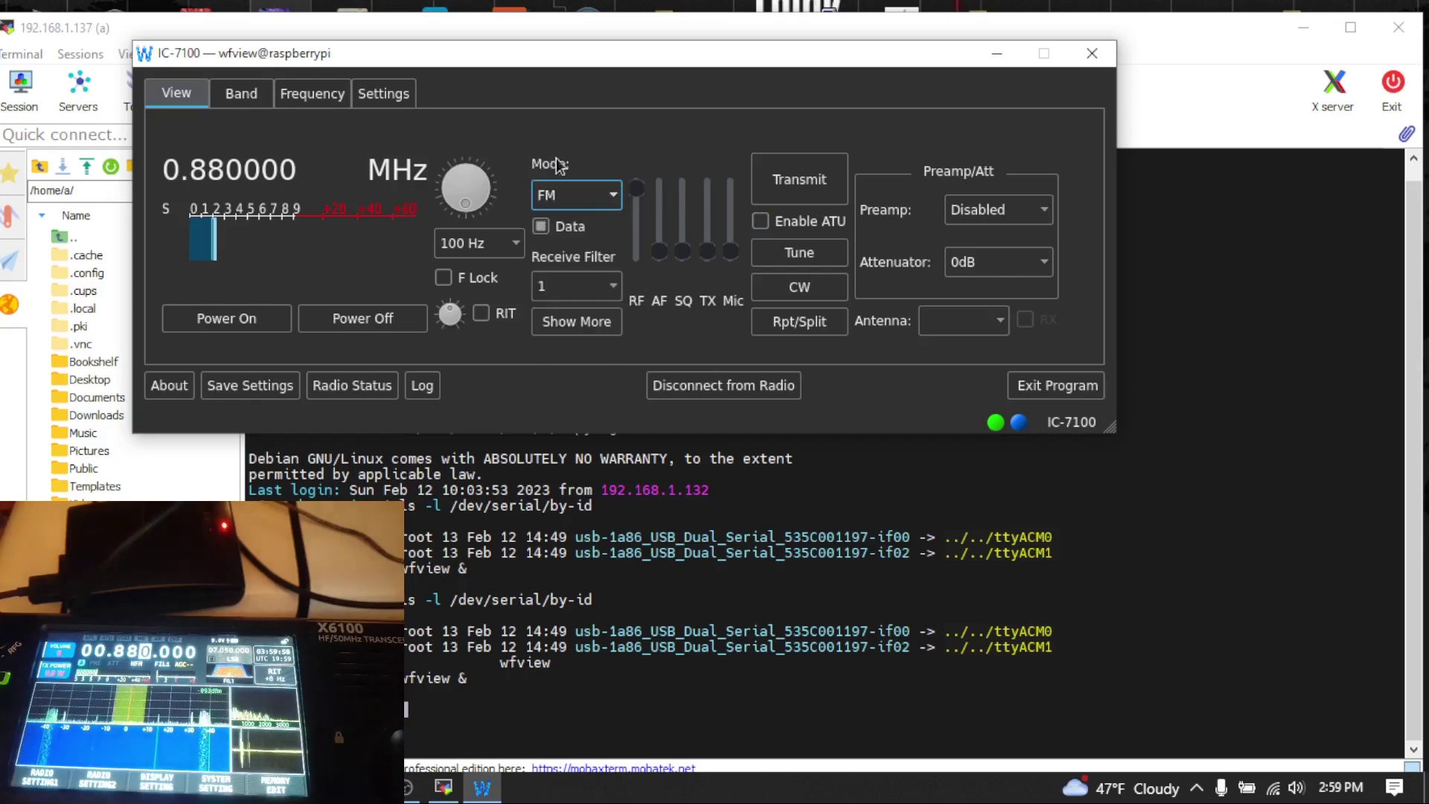
{"action": "left_click", "coordinate": [247, 100]}
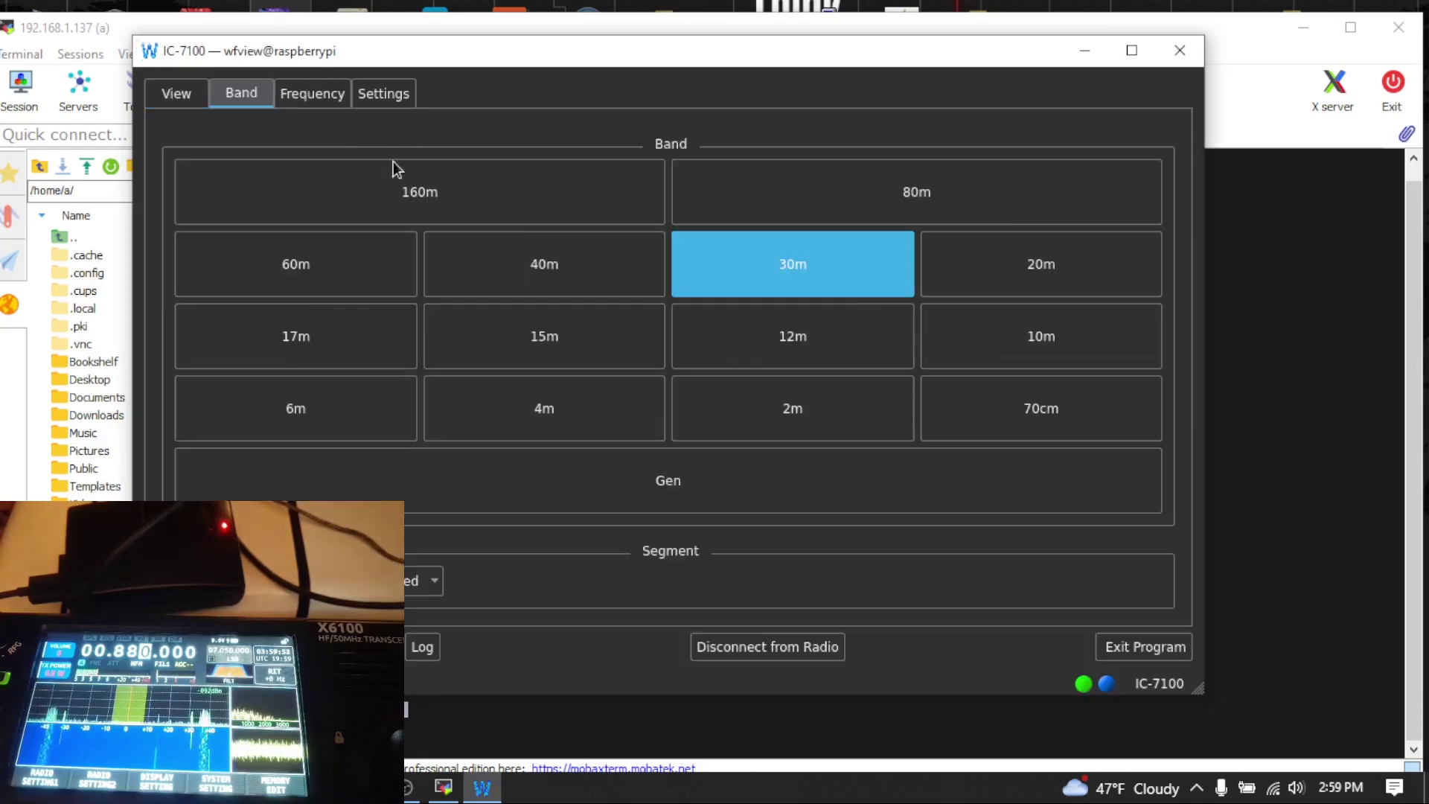
{"action": "left_click", "coordinate": [327, 97]}
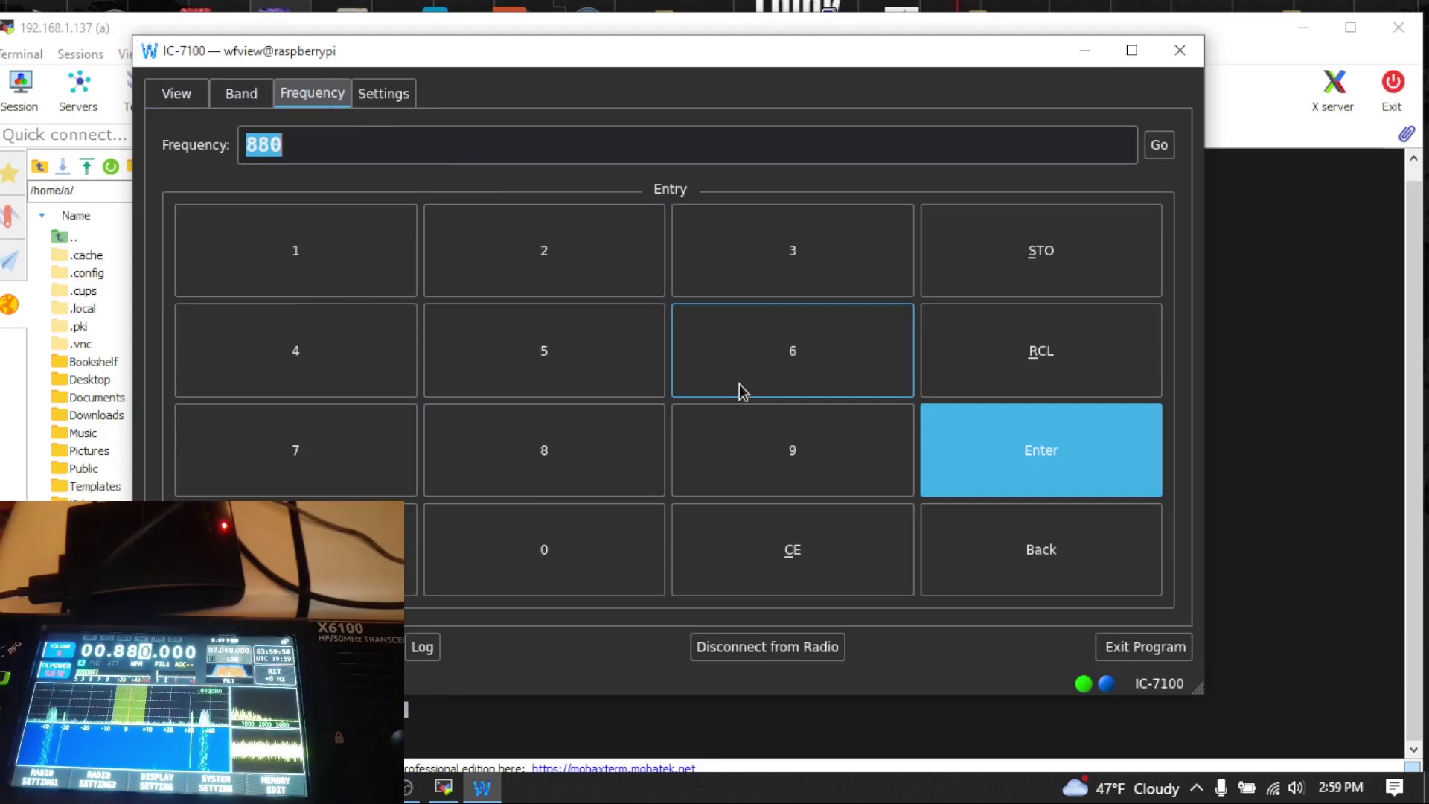
{"action": "left_click", "coordinate": [587, 330]}
{"action": "left_click", "coordinate": [788, 356]}
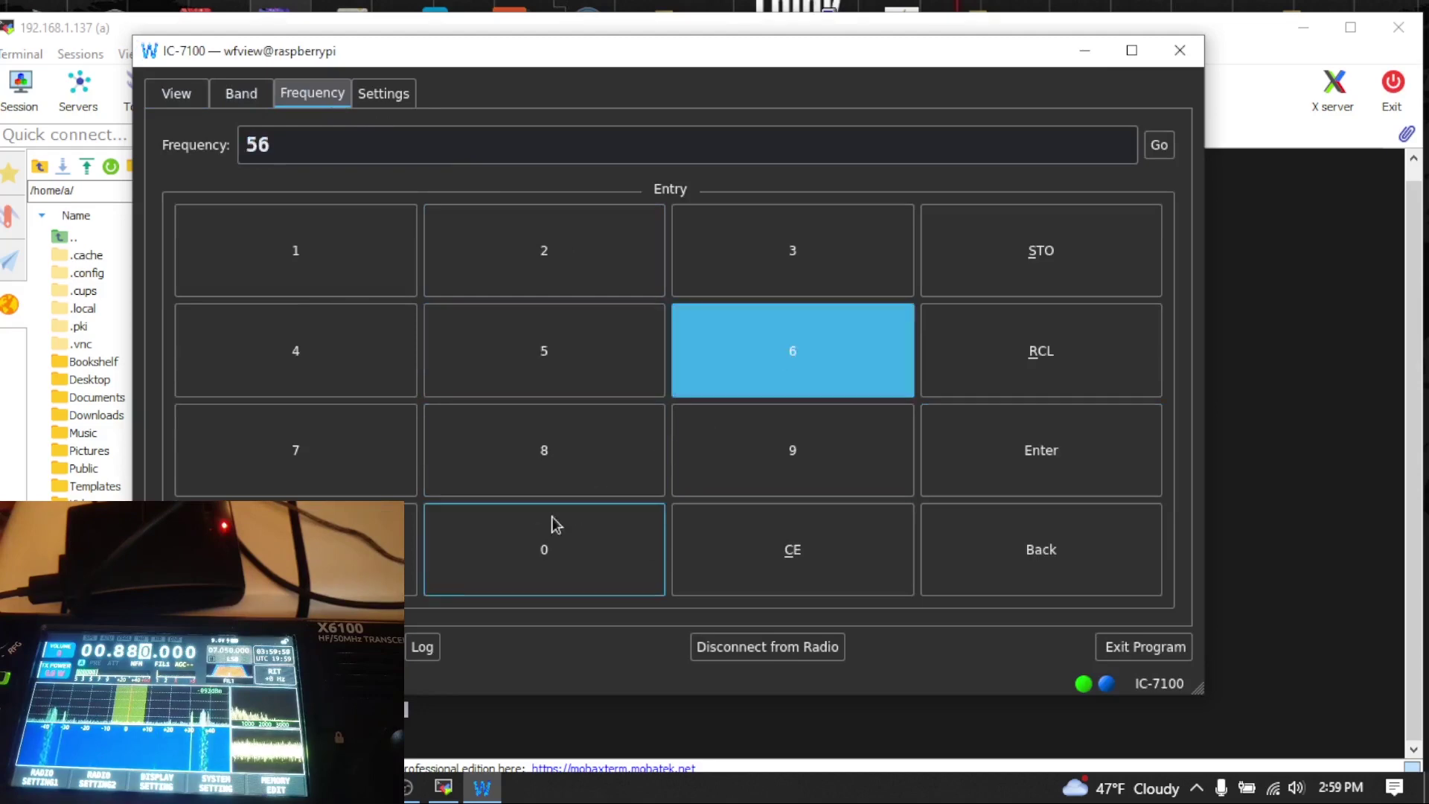
{"action": "left_click", "coordinate": [523, 547]}
{"action": "left_click", "coordinate": [525, 547]}
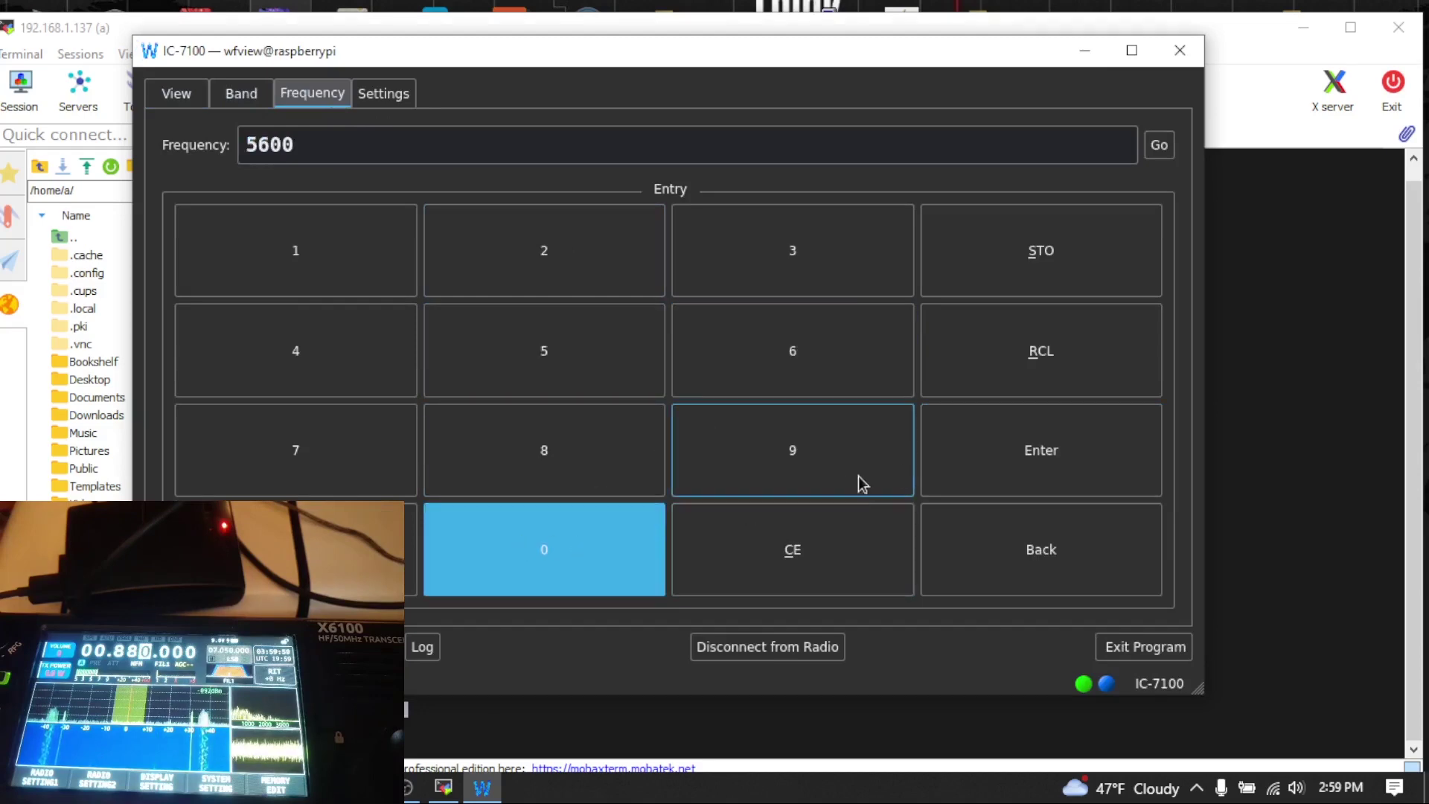
{"action": "left_click", "coordinate": [1040, 463]}
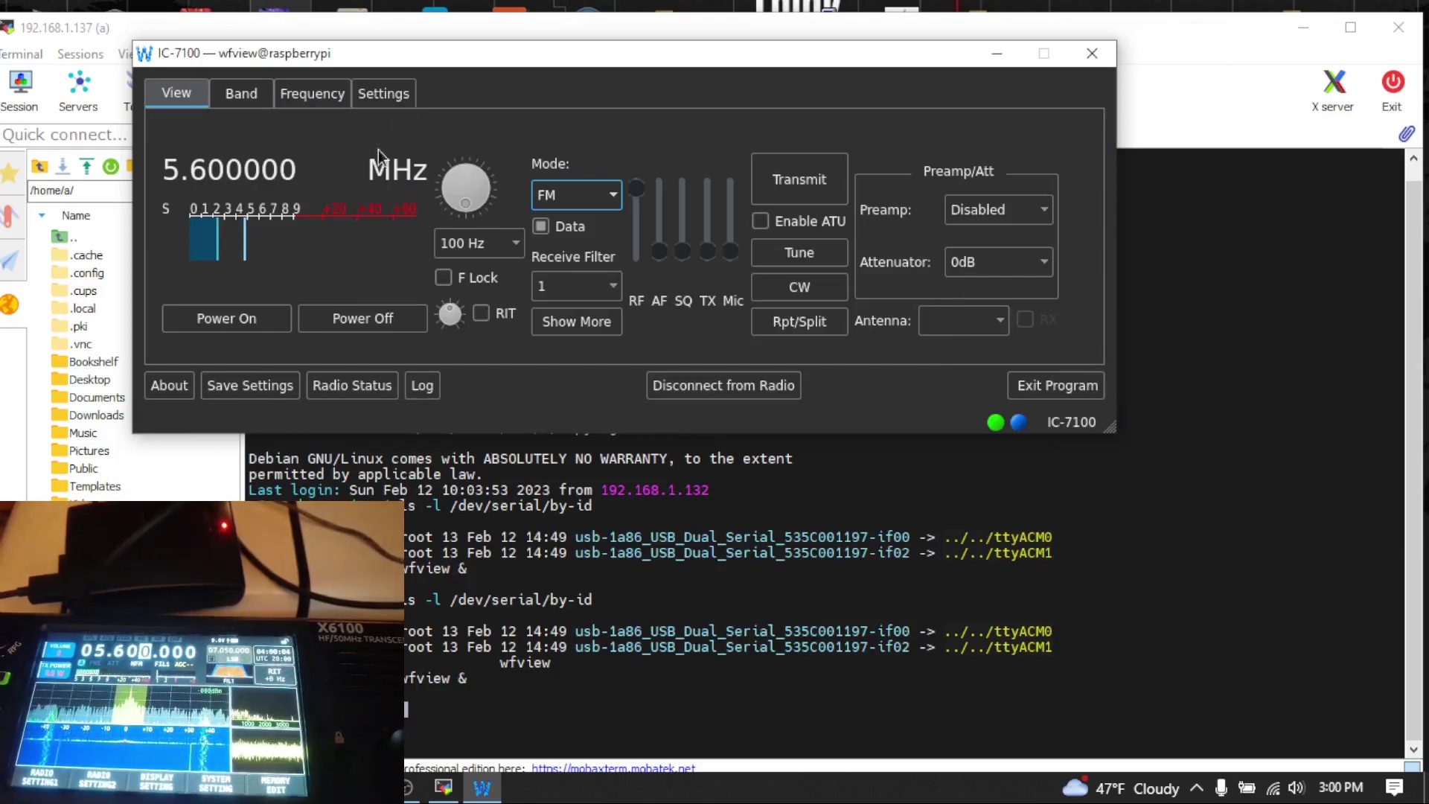
View wfview's version and credits information, and close it.
{"action": "left_click", "coordinate": [160, 385]}
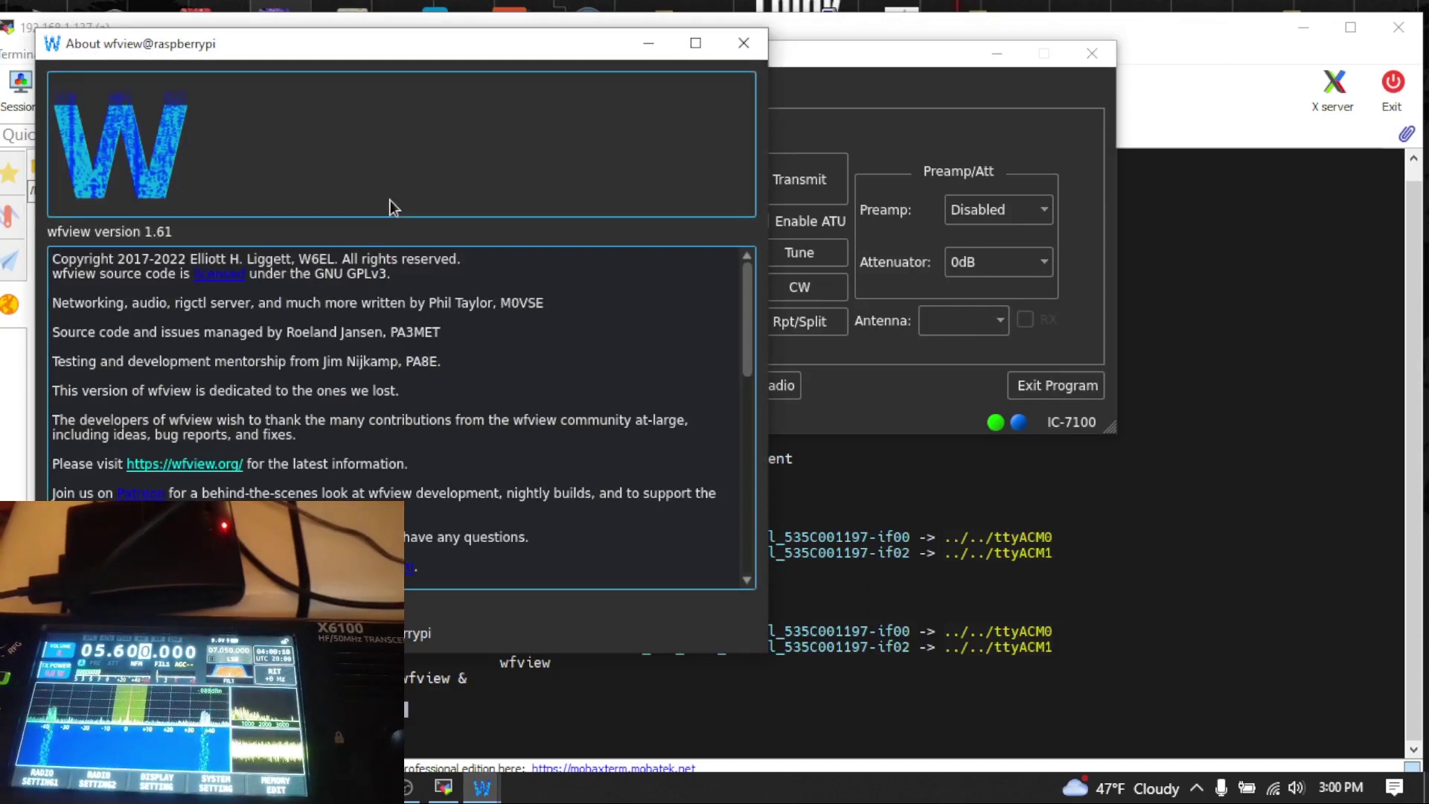
{"action": "left_click", "coordinate": [744, 49]}
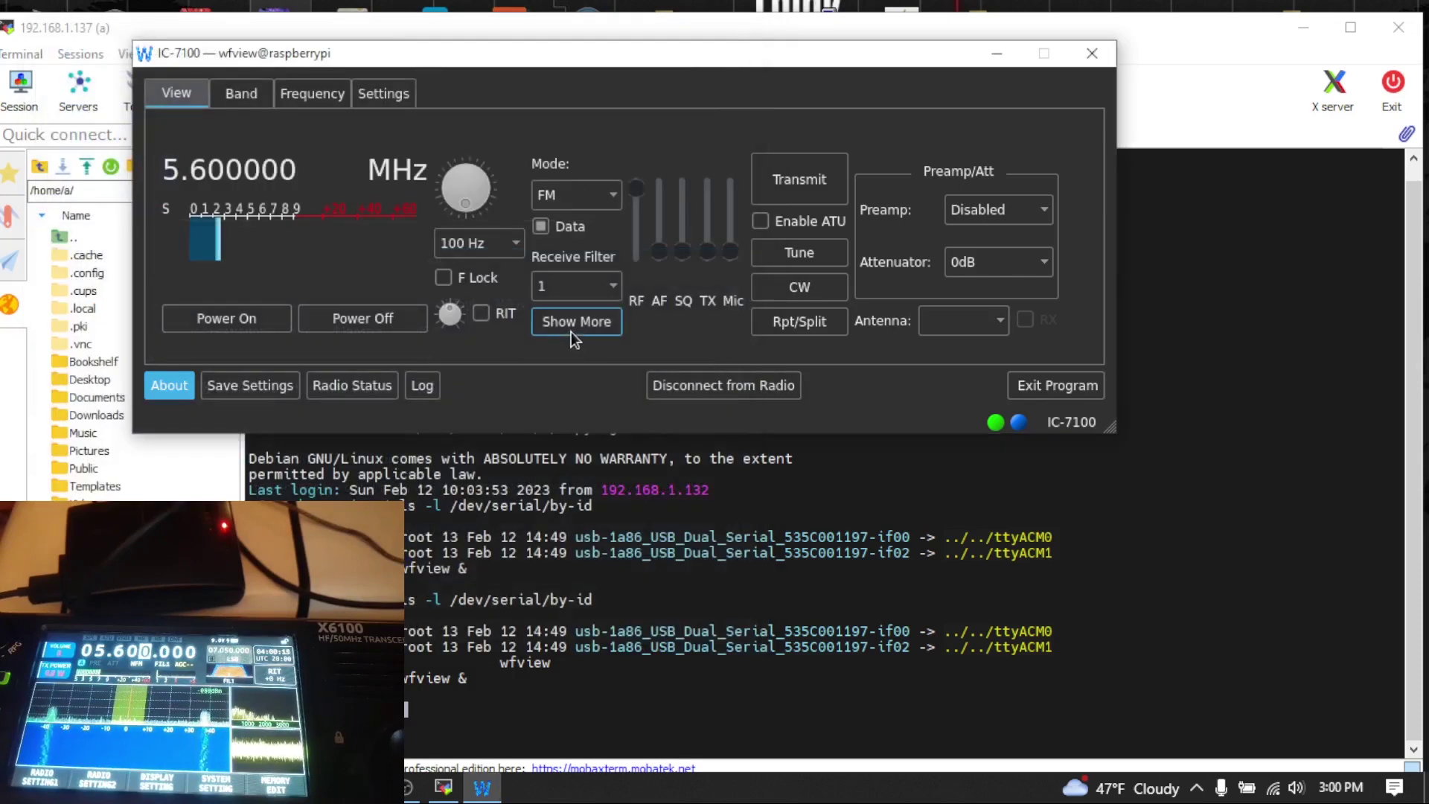